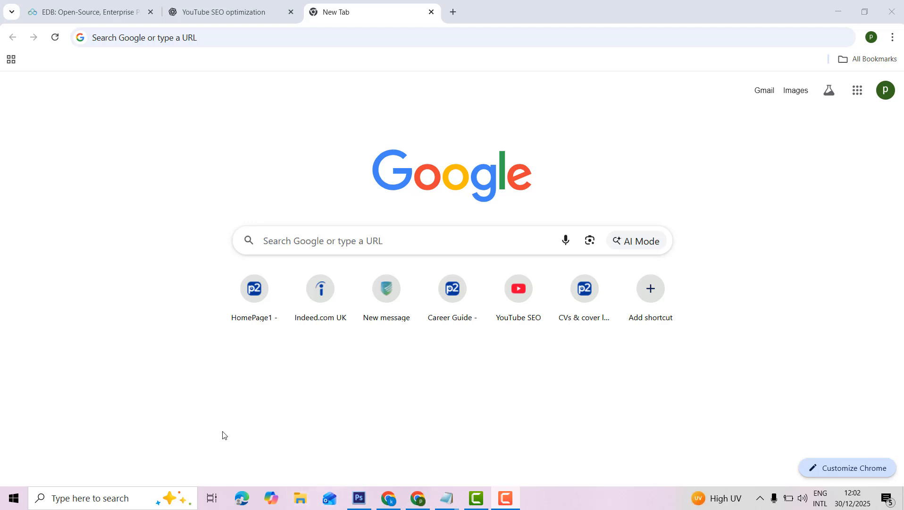
Find and launch SQL Shell (psql), and reposition its window on the desktop.
left_click(100, 493)
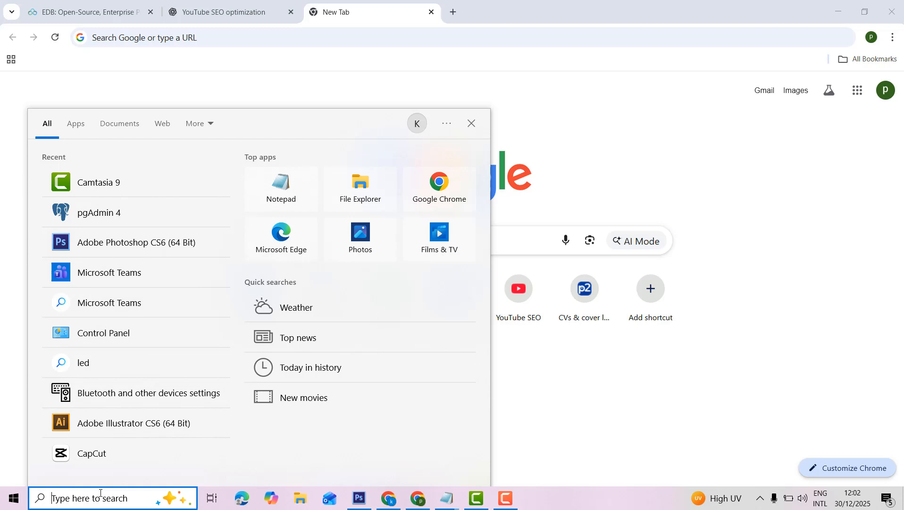
type("sq")
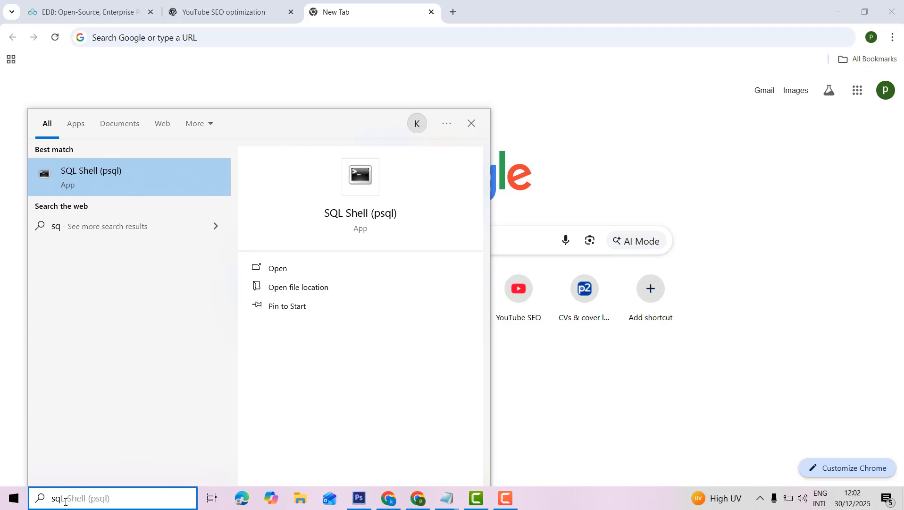
type("l")
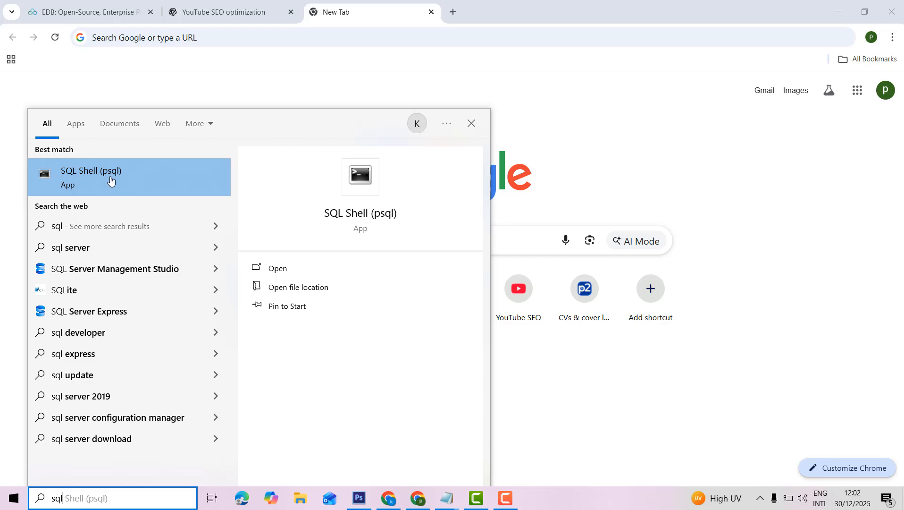
left_click(110, 178)
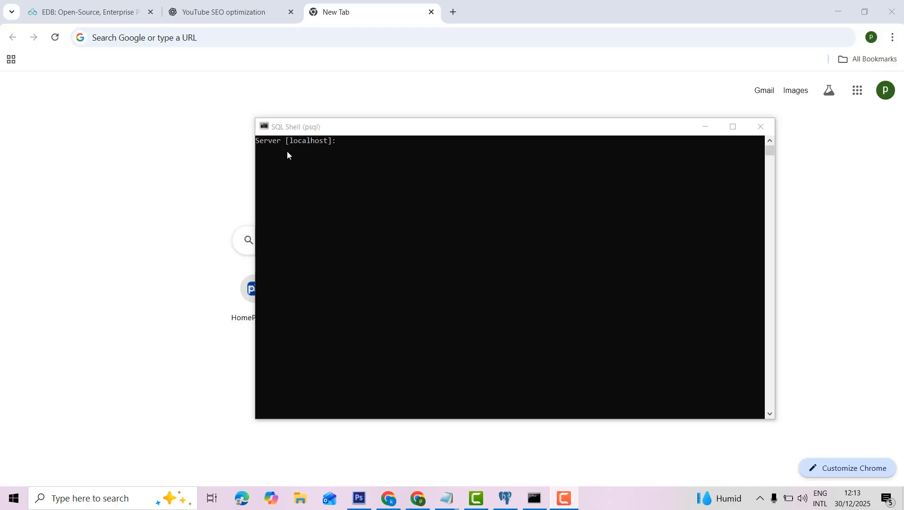
left_click_drag(343, 131, 317, 105)
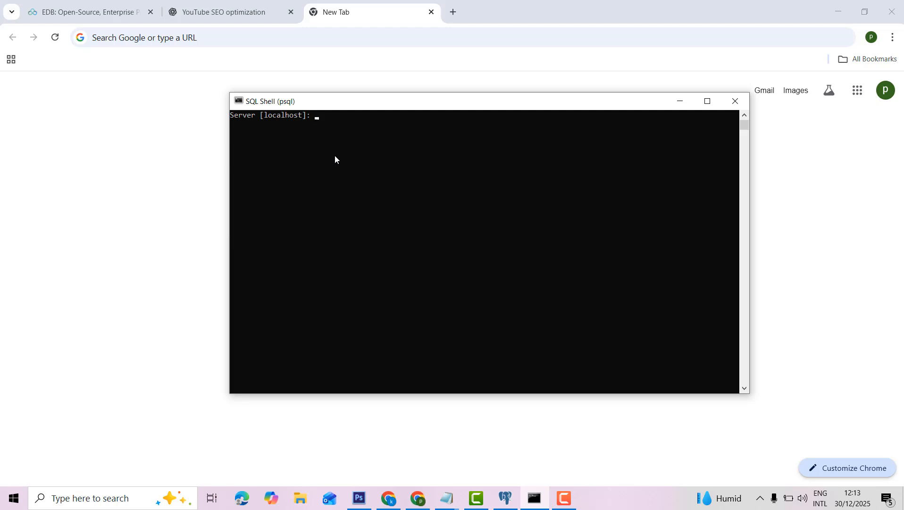
Log in to psql with the default localhost server, postgres database, port 5432 and postgres username, entering the account password.
key("Return")
key("Return")
key("Return")
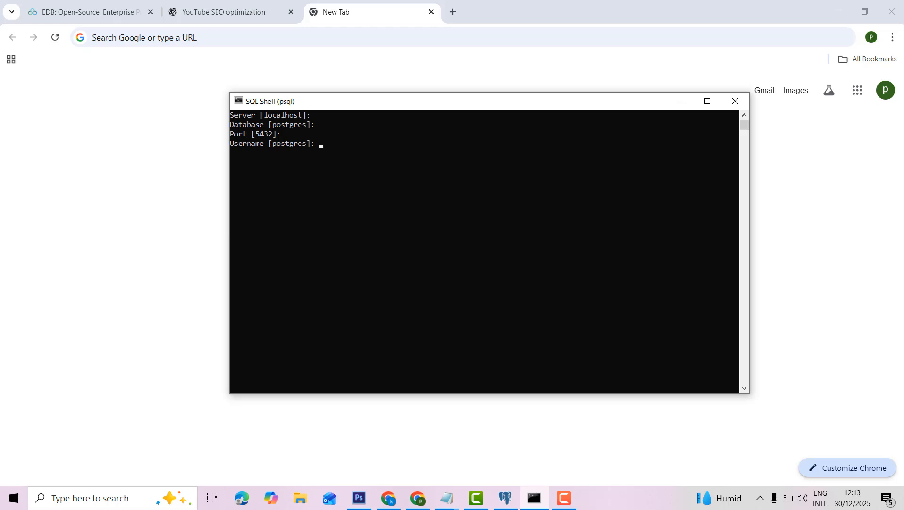
key("Return")
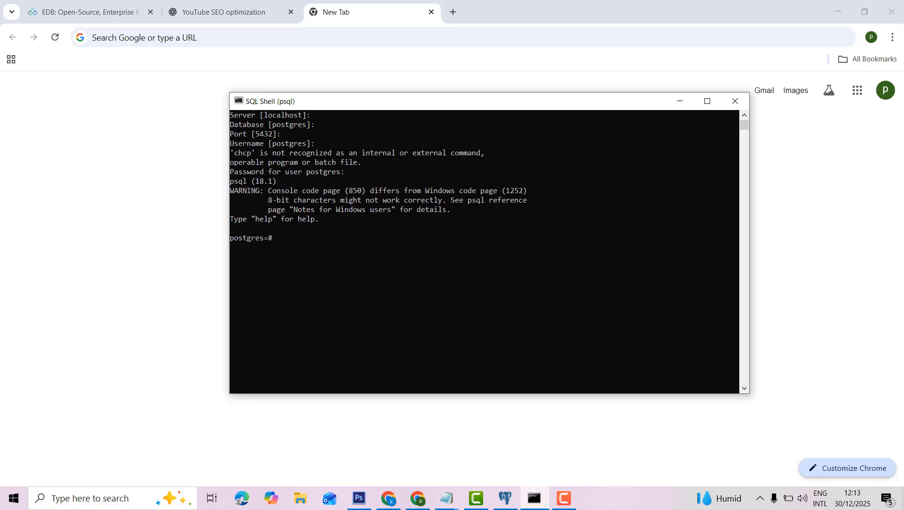
Create a database named super_marketpos with a SQL statement and connect to it.
type("CREATE DATABASE")
type("super_ma")
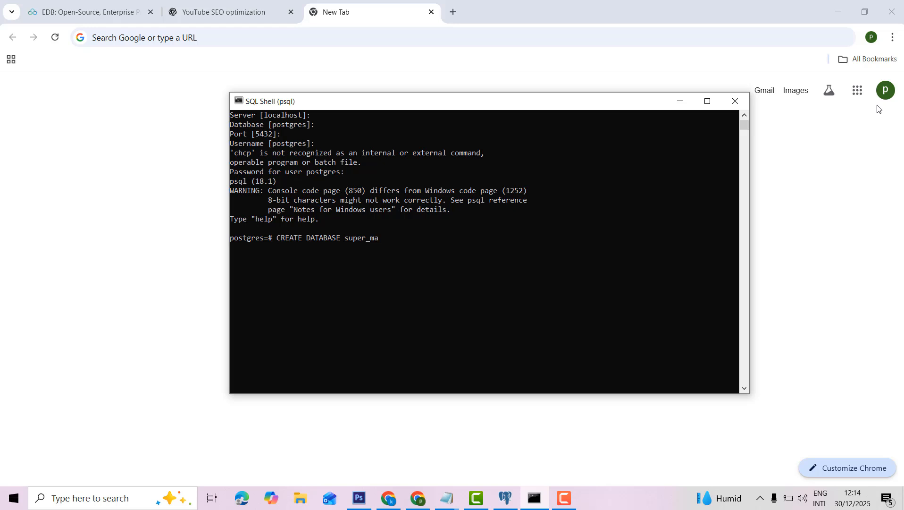
type("rket")
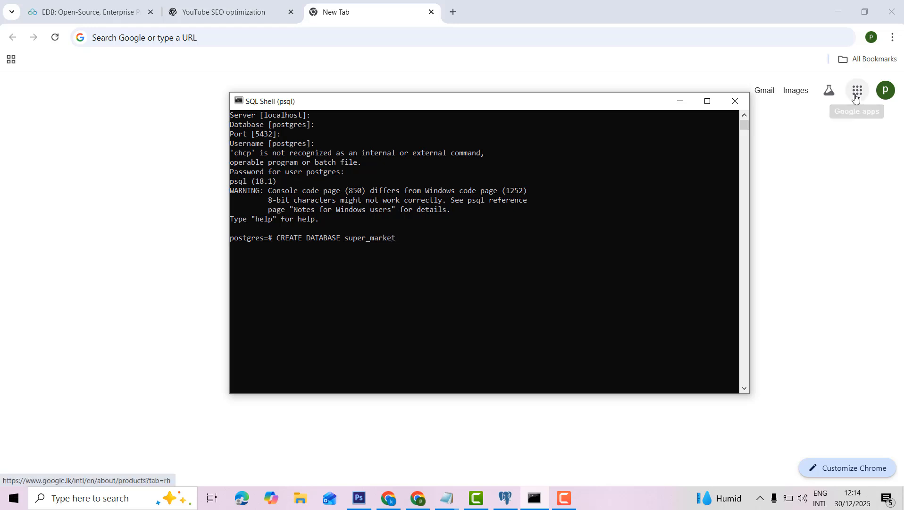
type("pos")
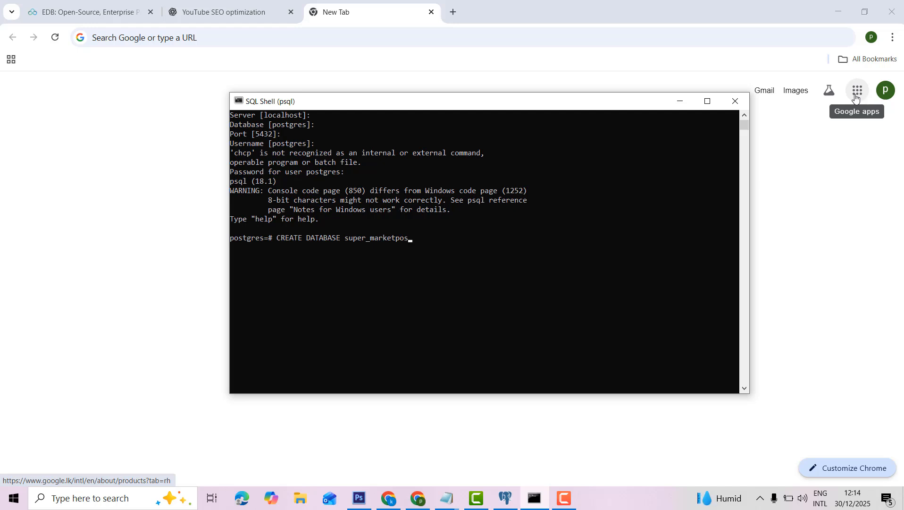
type(";")
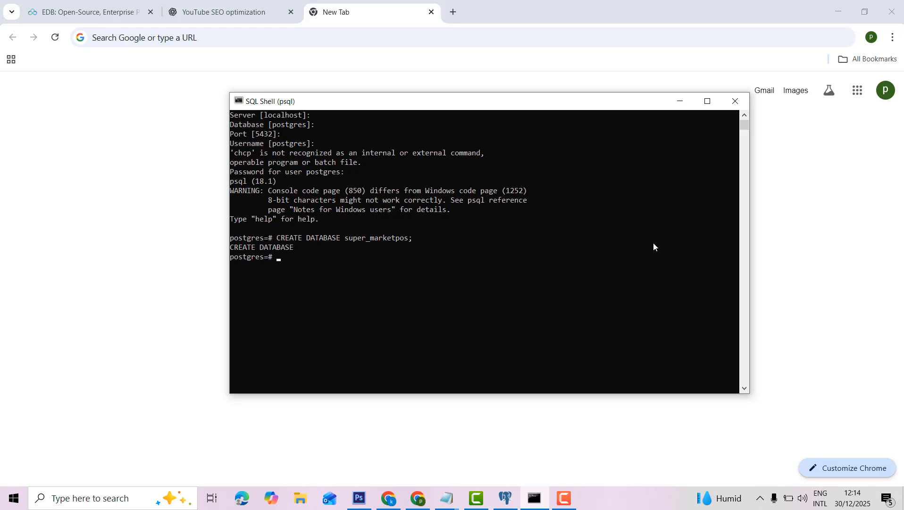
type("\\c super_marketpos")
key("Return")
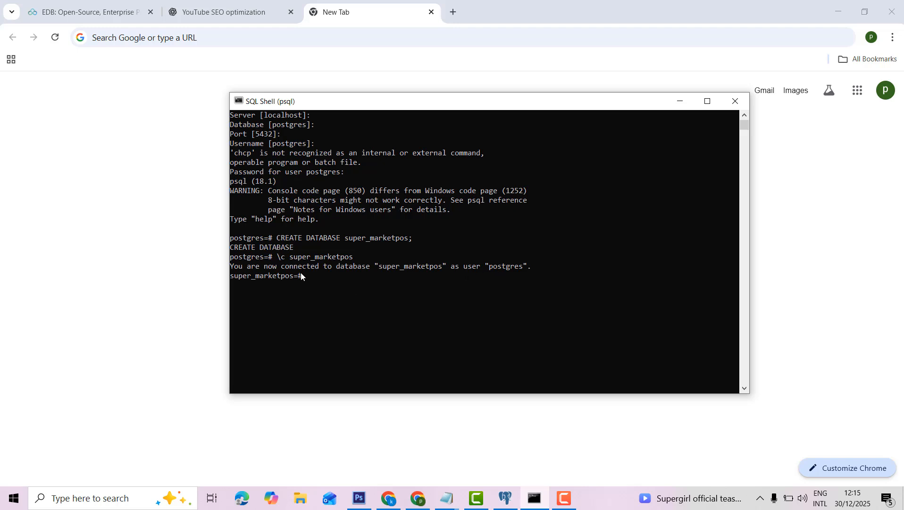
Run the CREATE TABLE statement from Notepad in psql to create Products with ProductID SERIAL PRIMARY KEY, Name VARCHAR(100) NOT NULL and Price DECIMAL(10, 2) NOT NULL.
left_click(448, 498)
left_click(599, 457)
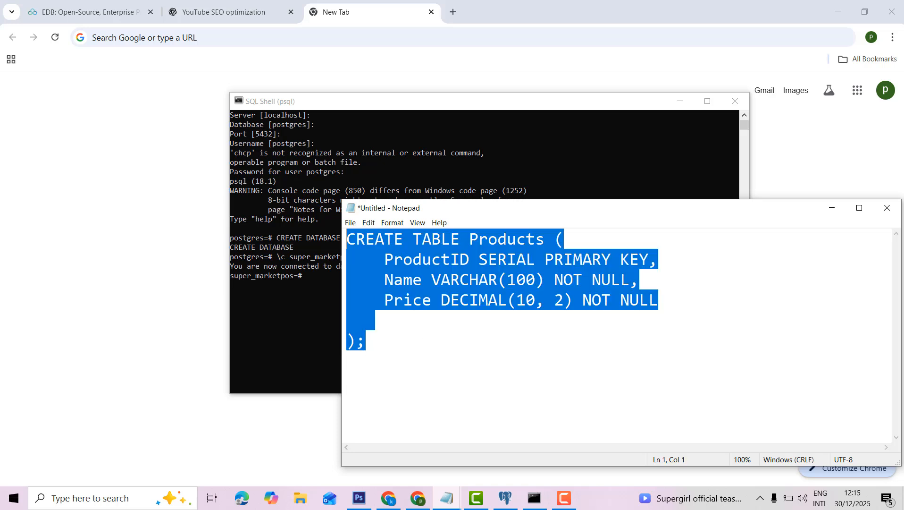
left_click(310, 292)
type("CREATE TABLE Products (     ProductID SERIAL PRIMARY KEY,     Name VARCHAR(100) NOT NULL,     Price DECIMAL(10, 2) NOT NULL  );")
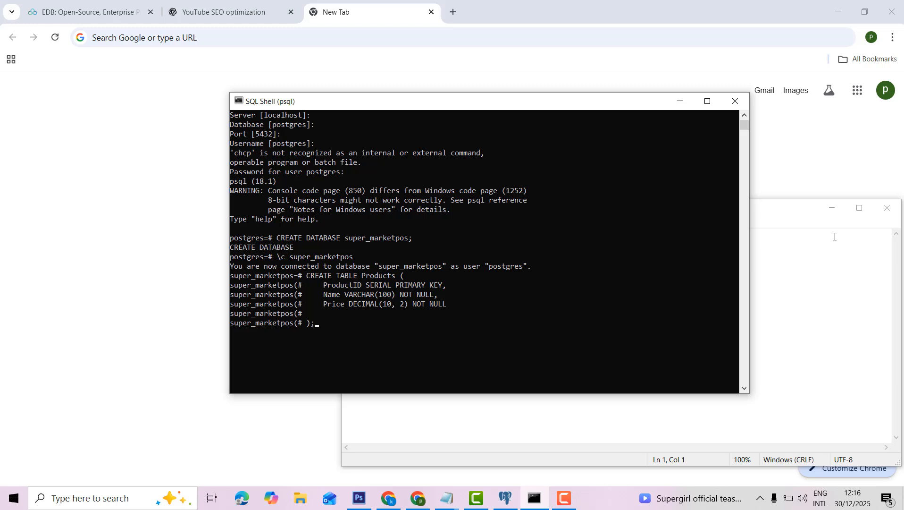
key("Return")
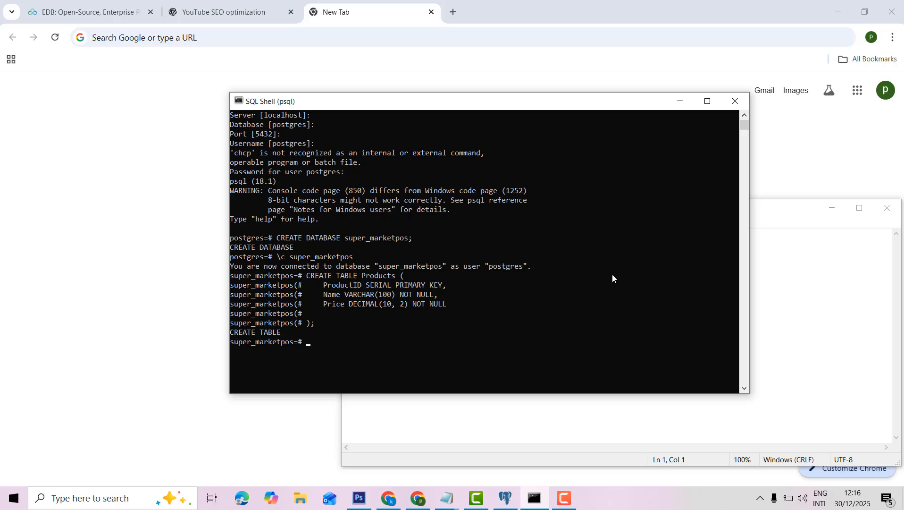
left_click(564, 498)
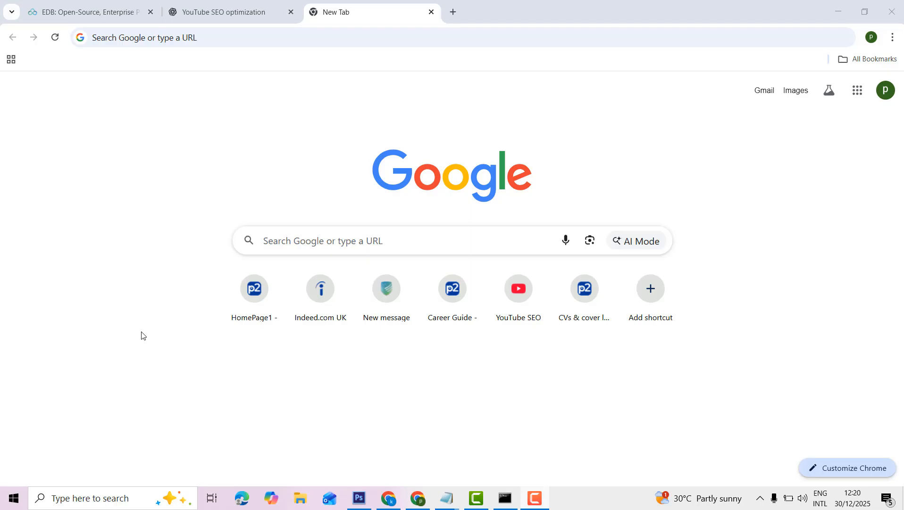
Find and launch pgAdmin 4, and maximize its window.
left_click(92, 500)
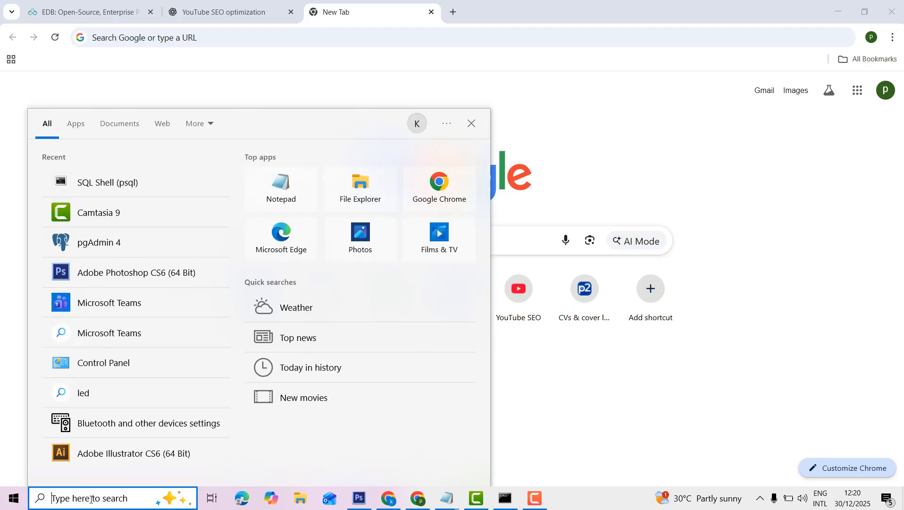
type("pg")
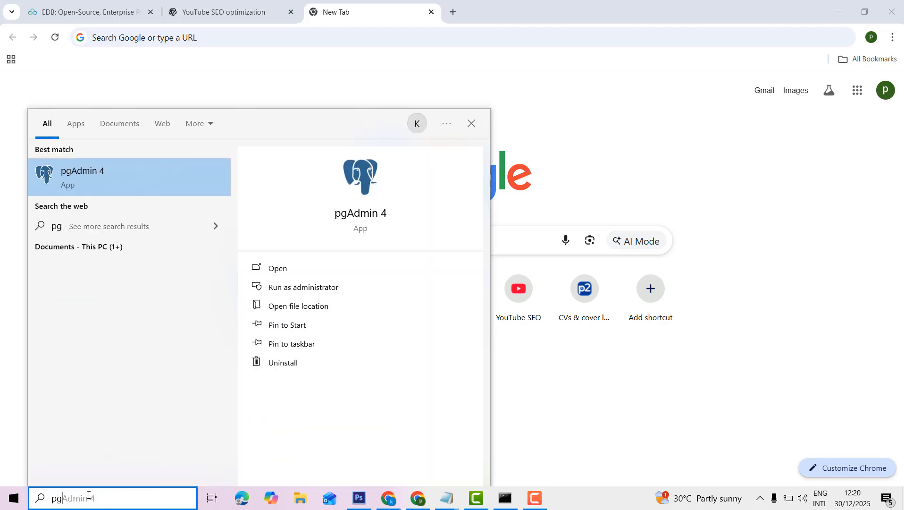
left_click(78, 179)
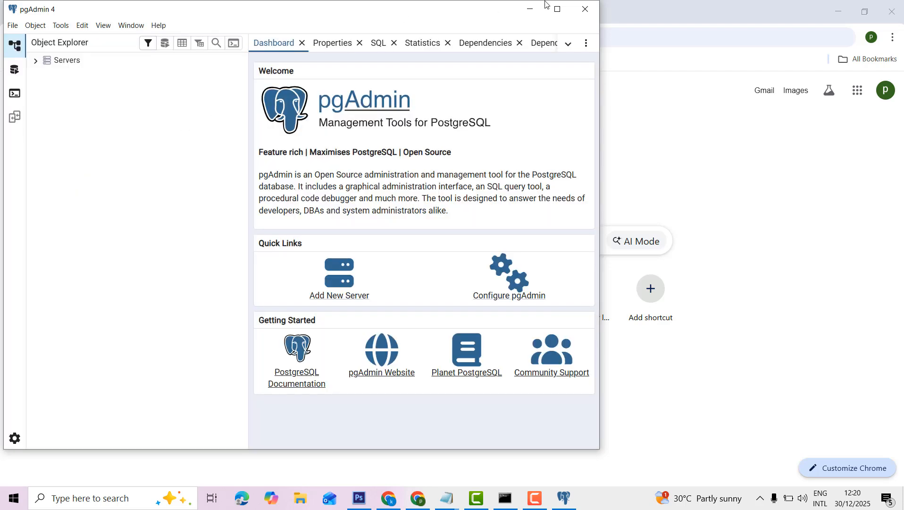
left_click(558, 9)
Expand Servers to reach the PostgreSQL 18 databases, and collapse the postgres database's contents.
left_click(31, 56)
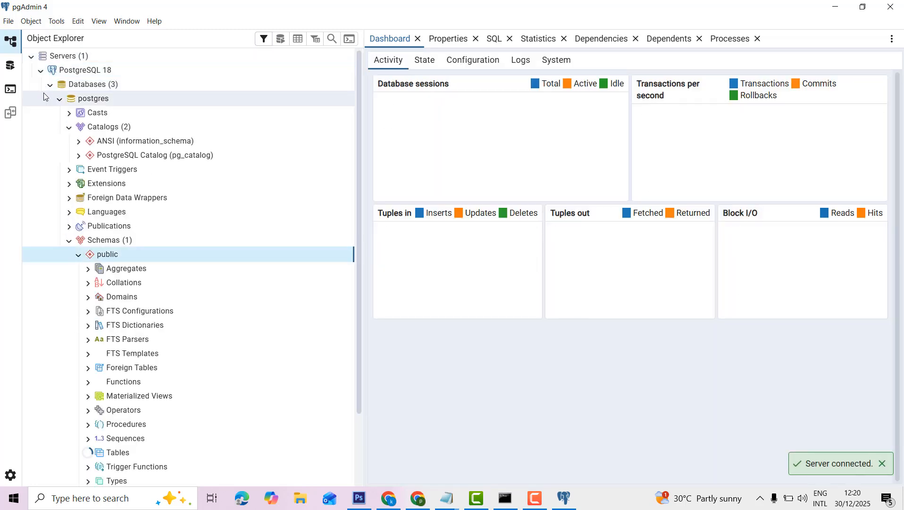
left_click(49, 86)
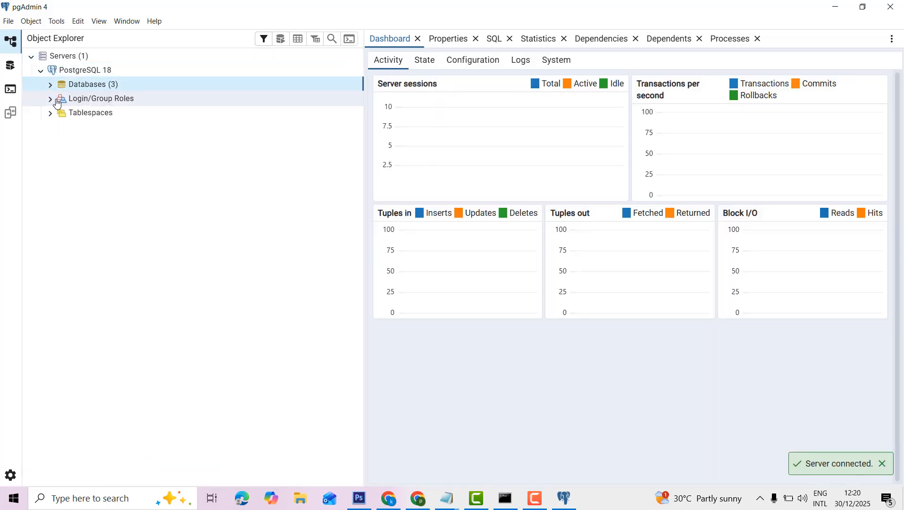
left_click(49, 85)
left_click(61, 99)
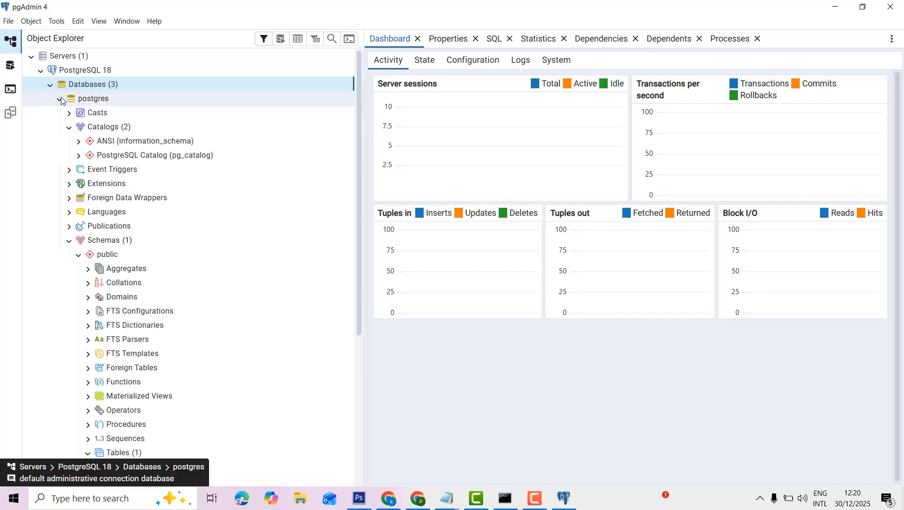
left_click(59, 98)
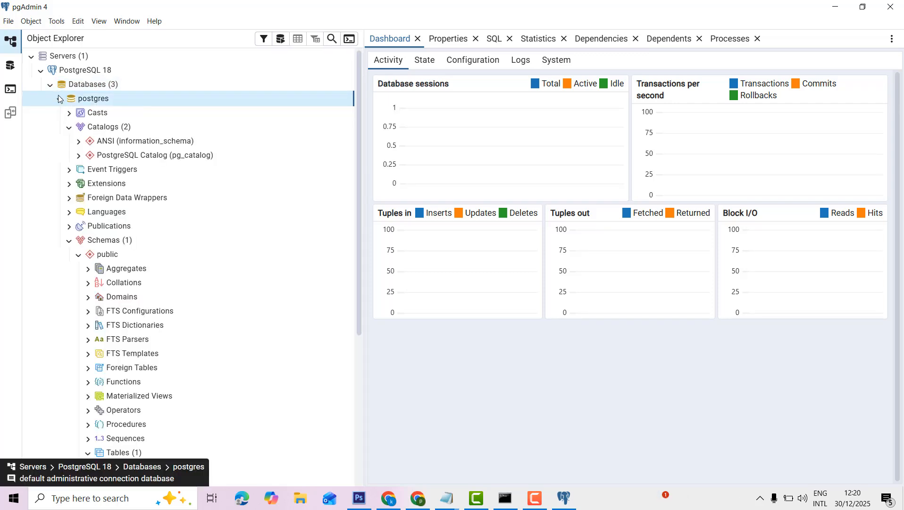
left_click(59, 99)
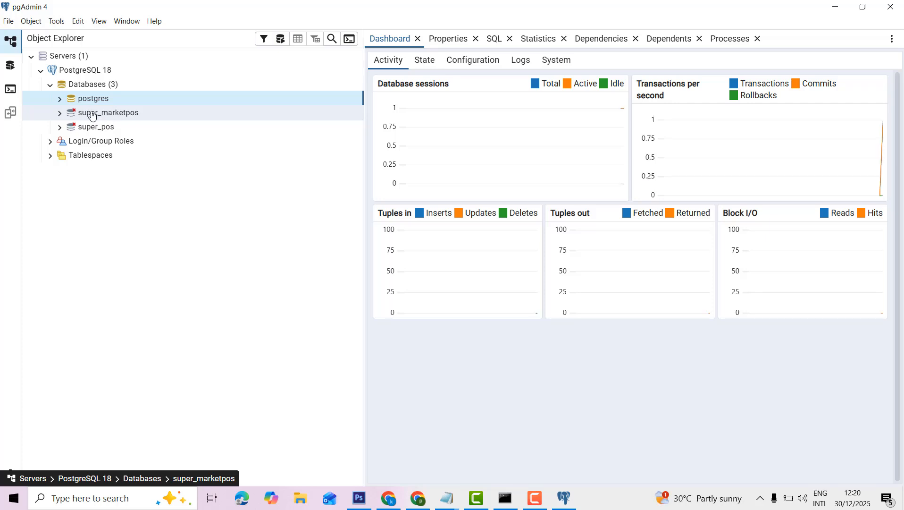
Expand the super_marketpos database down to its public schema's tables and open the products table node.
left_click(60, 113)
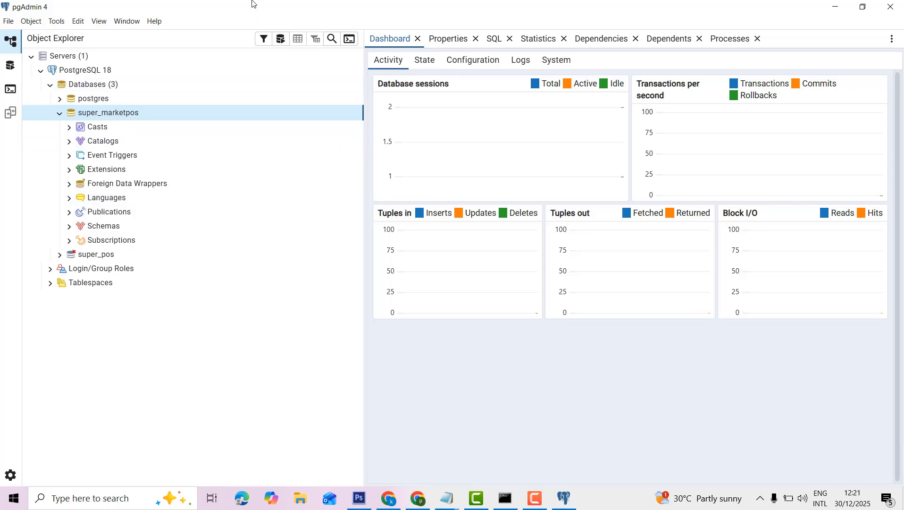
left_click(69, 229)
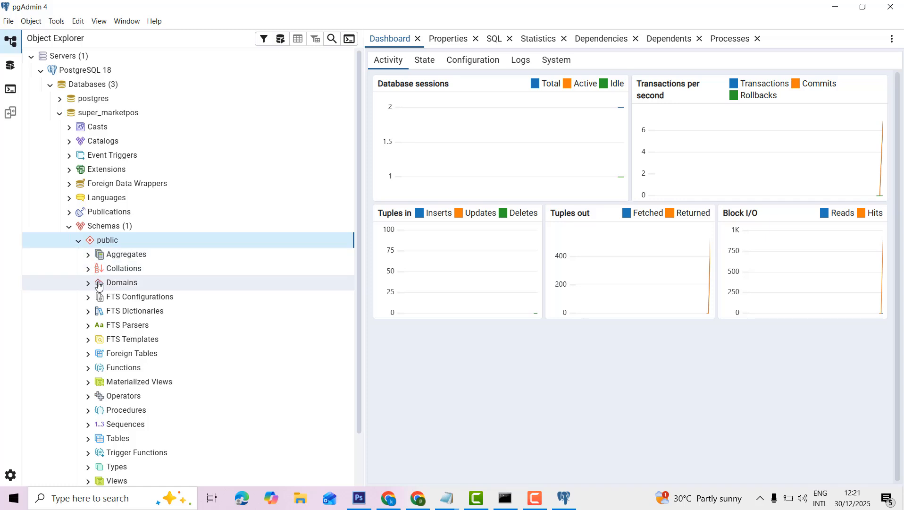
scroll(109, 359, "down", 1)
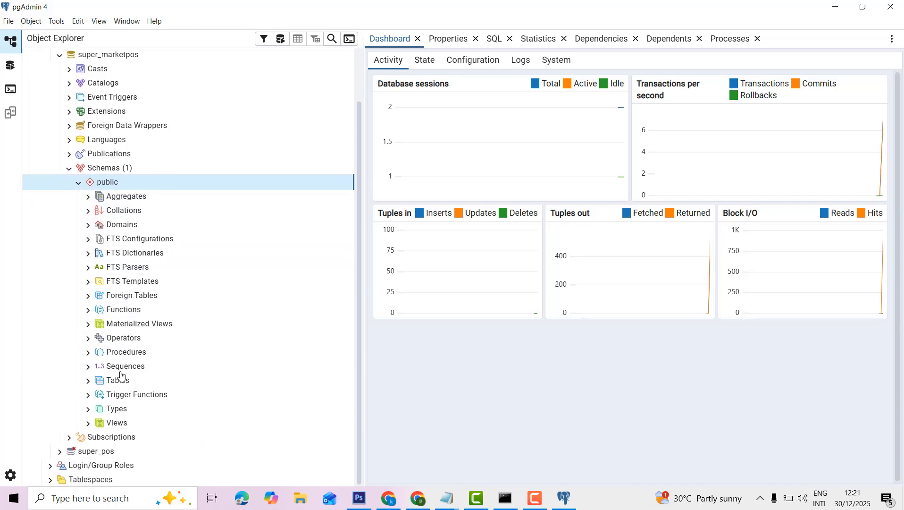
left_click(89, 381)
double_click(132, 396)
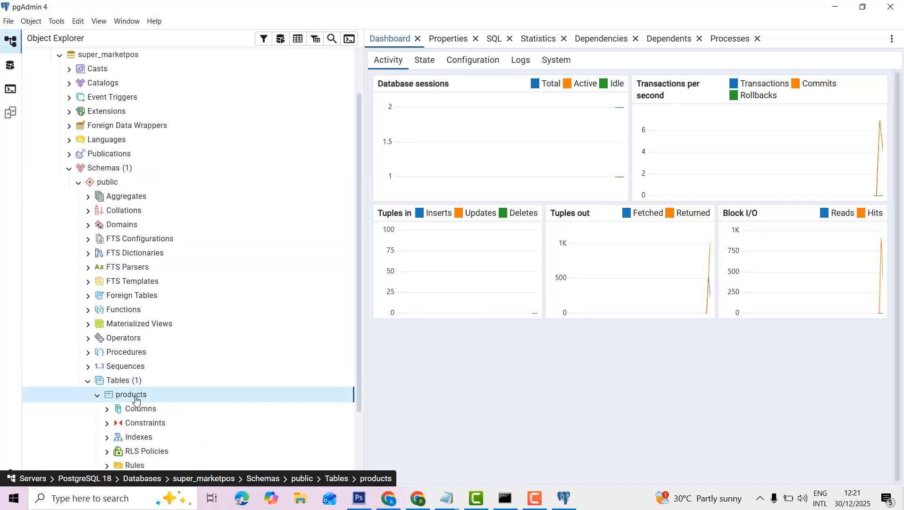
Create a new database named super_marketposdemo under PostgreSQL 18's Databases and save it.
scroll(142, 146, "up", 1)
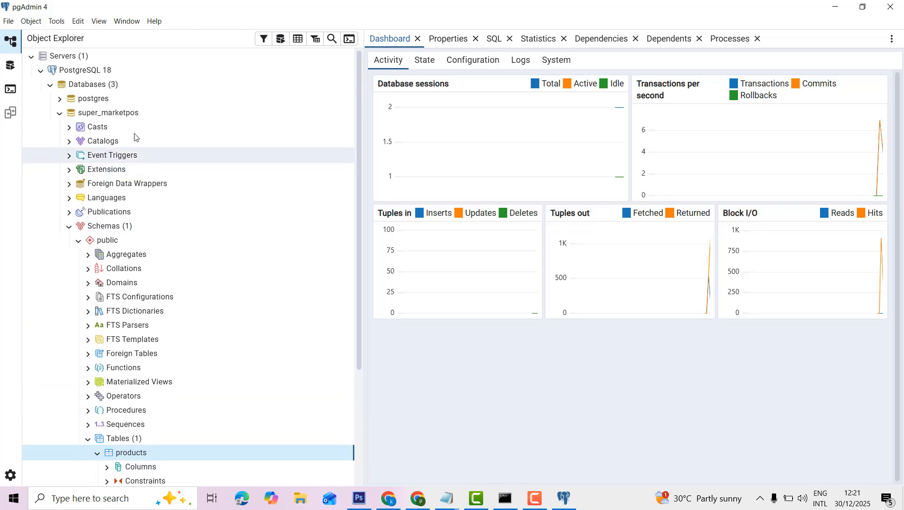
right_click(94, 86)
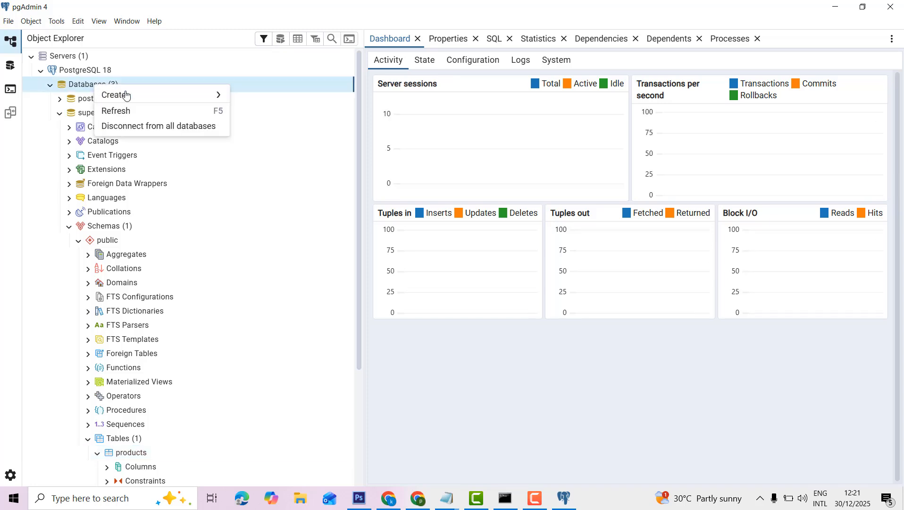
mouse_move(126, 95)
left_click(262, 99)
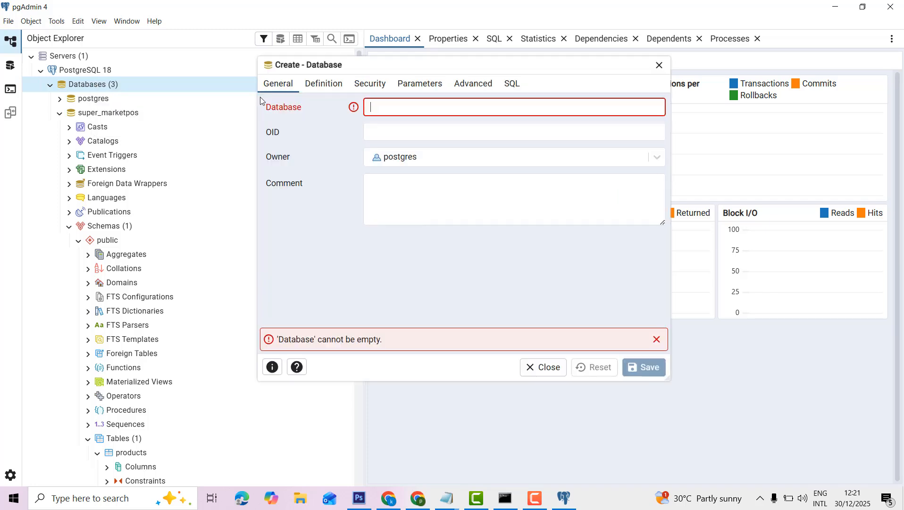
type("s")
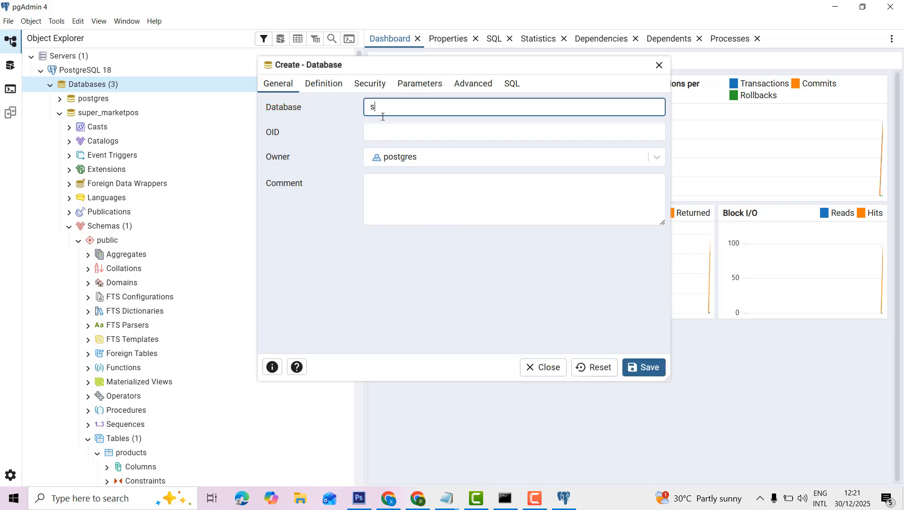
type("uper")
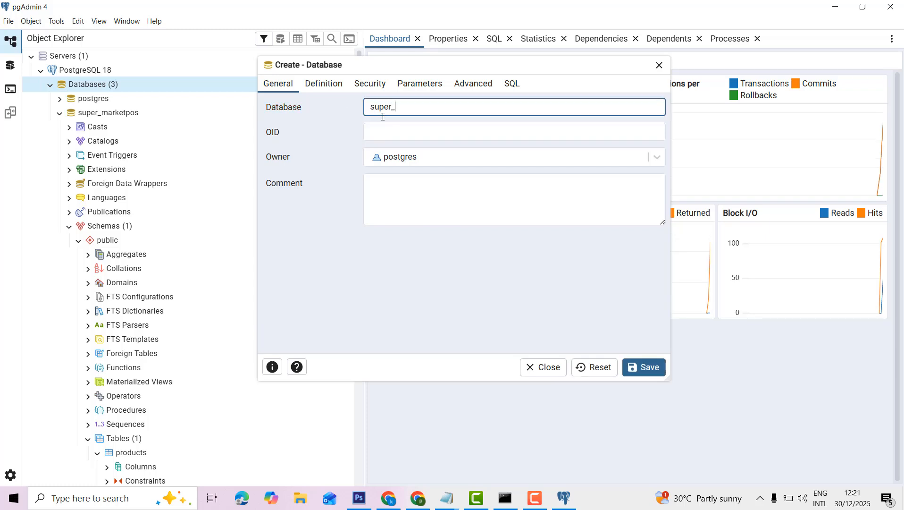
type("_marketposdemo")
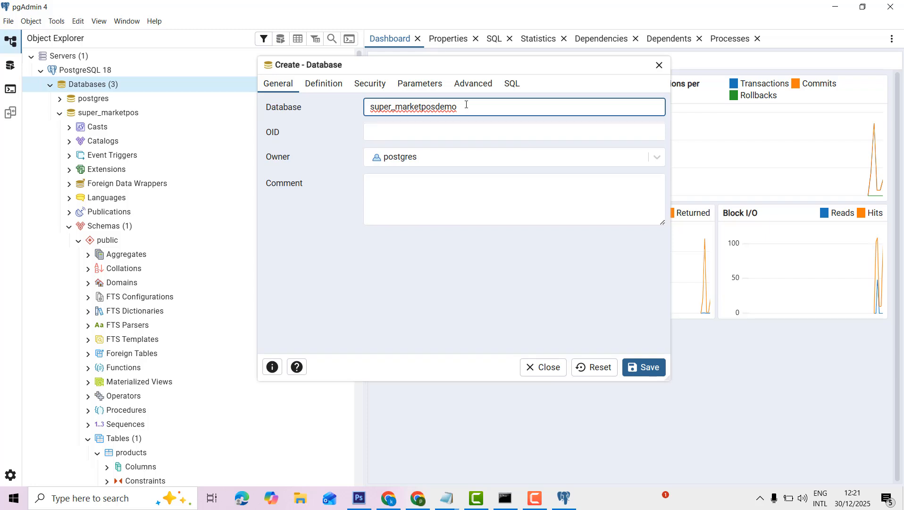
left_click(645, 375)
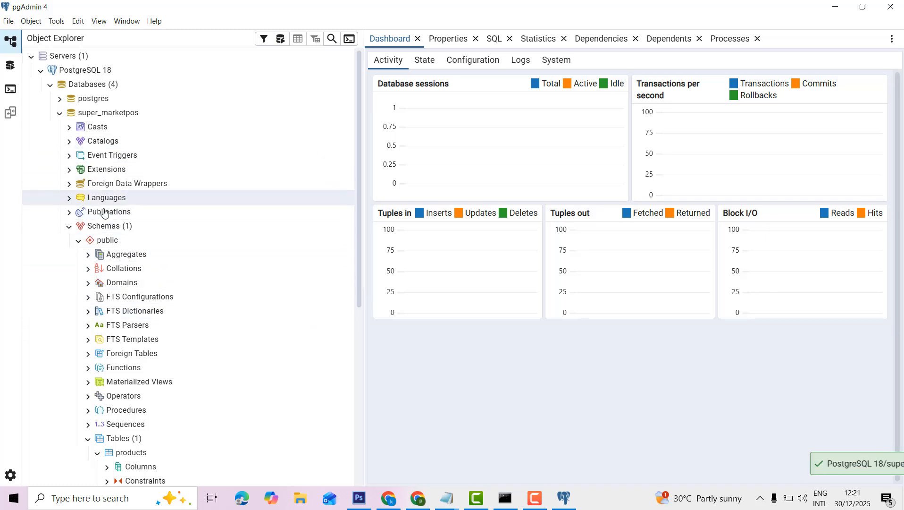
Collapse the super_marketpos database and expand super_marketposdemo's public schema down to its Tables node.
left_click(60, 114)
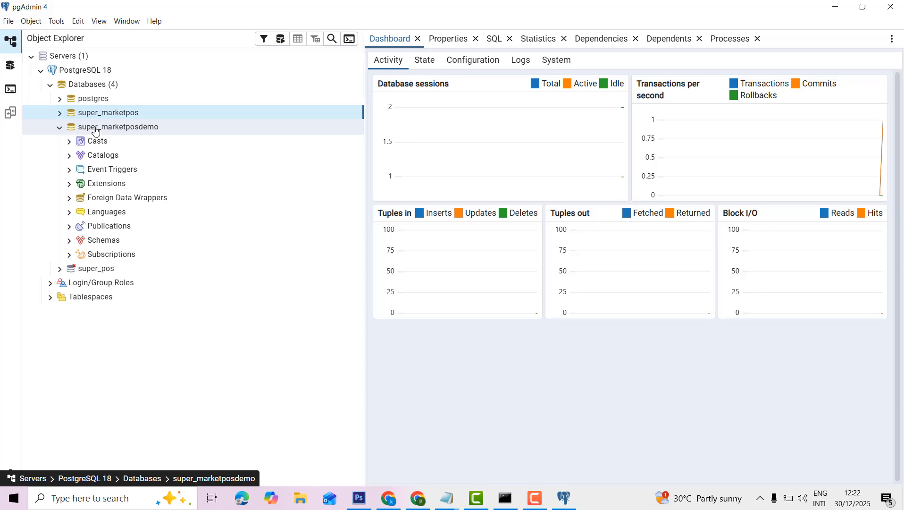
left_click(69, 241)
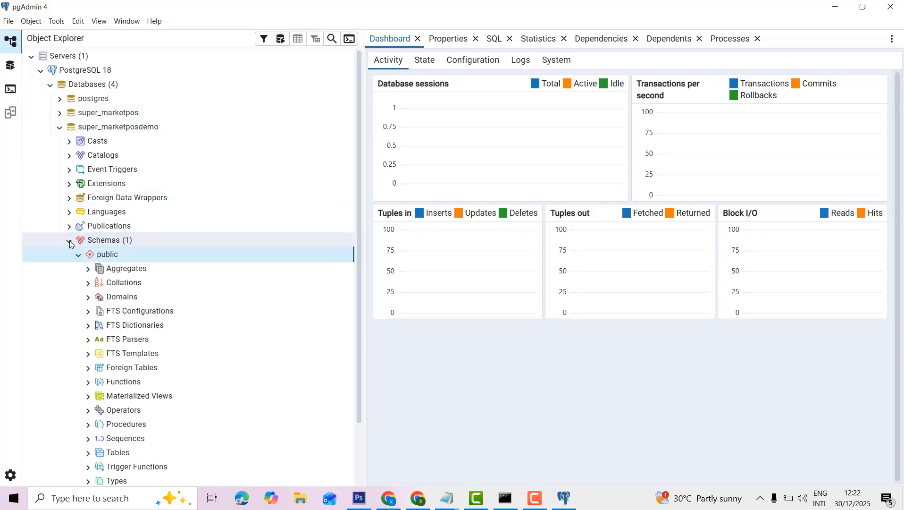
scroll(117, 236, "down", 3)
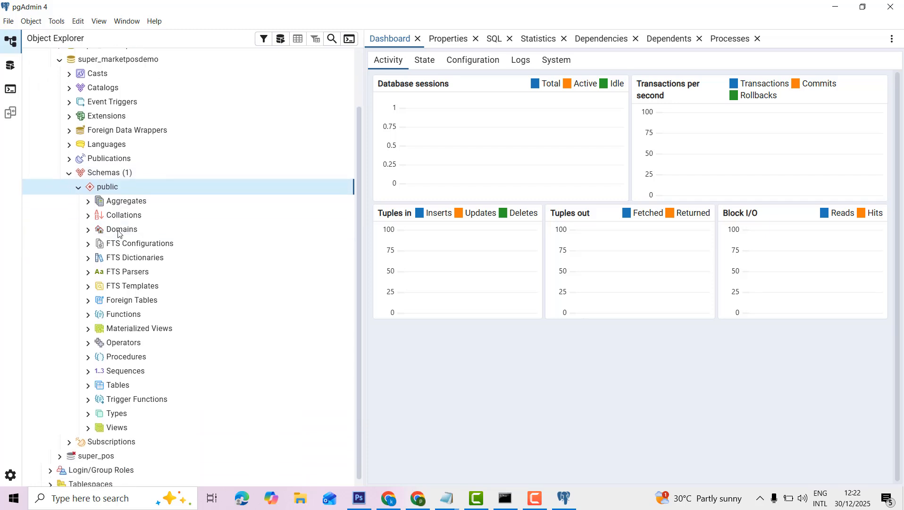
scroll(118, 234, "down", 1)
left_click(88, 382)
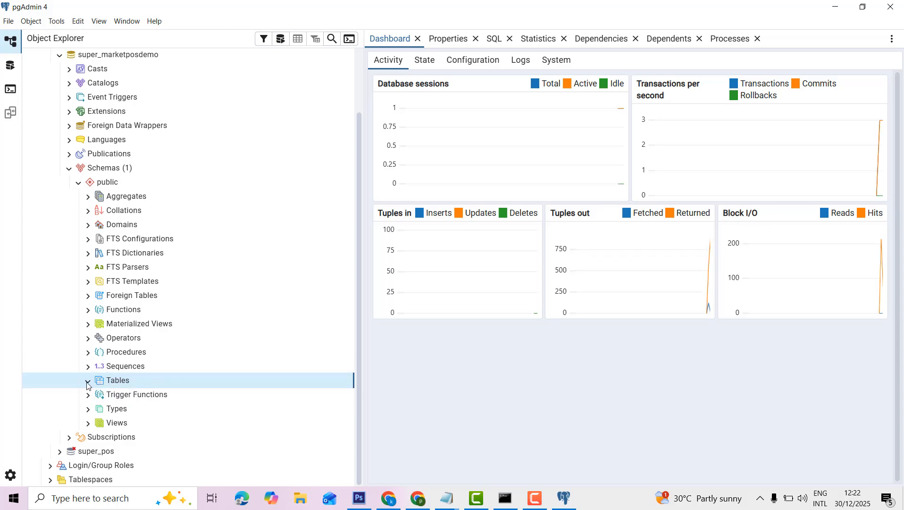
Start a new table in super_marketposdemo's public schema and name it Products.
right_click(115, 385)
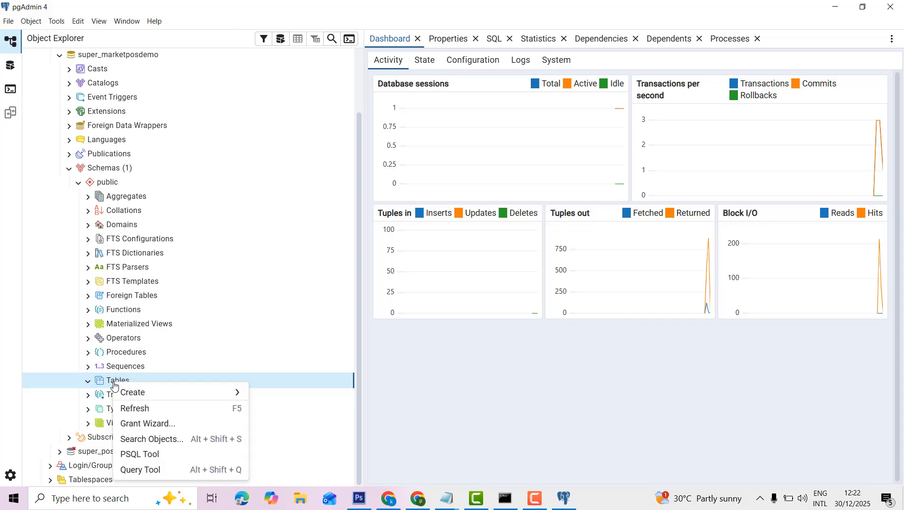
mouse_move(134, 391)
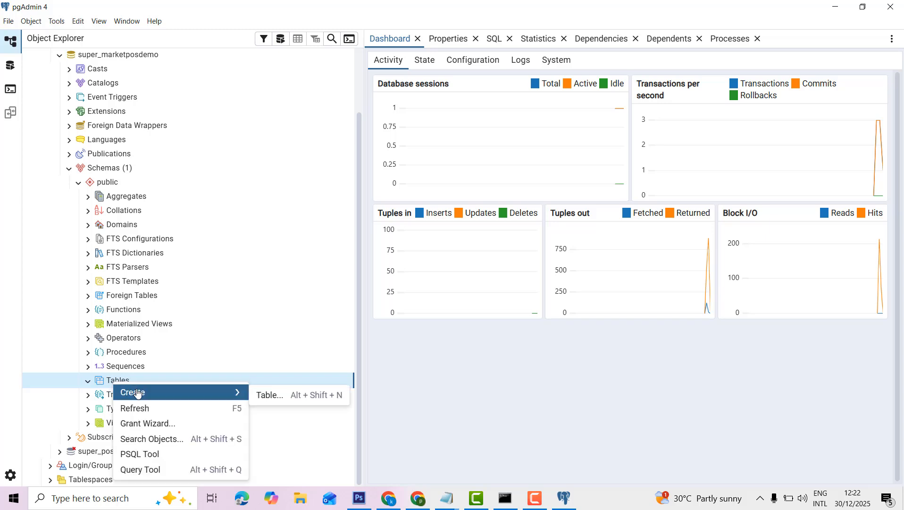
left_click(269, 402)
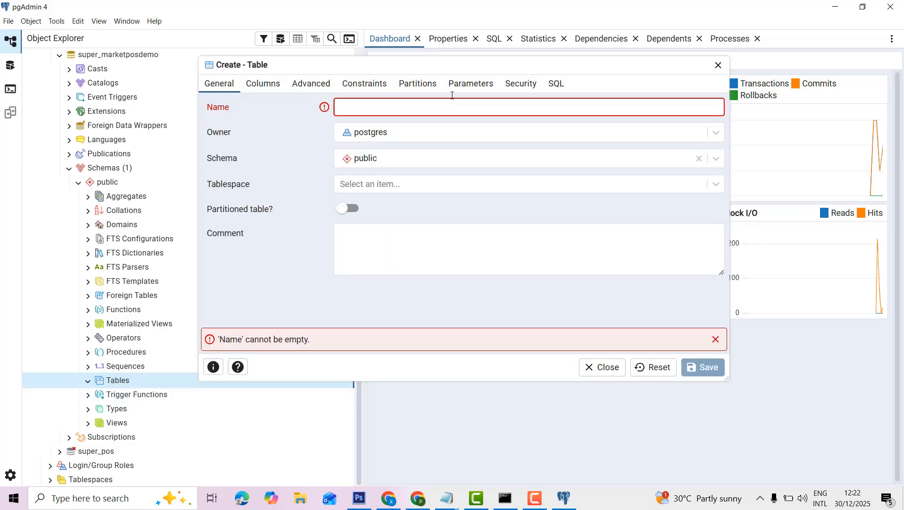
type("Products")
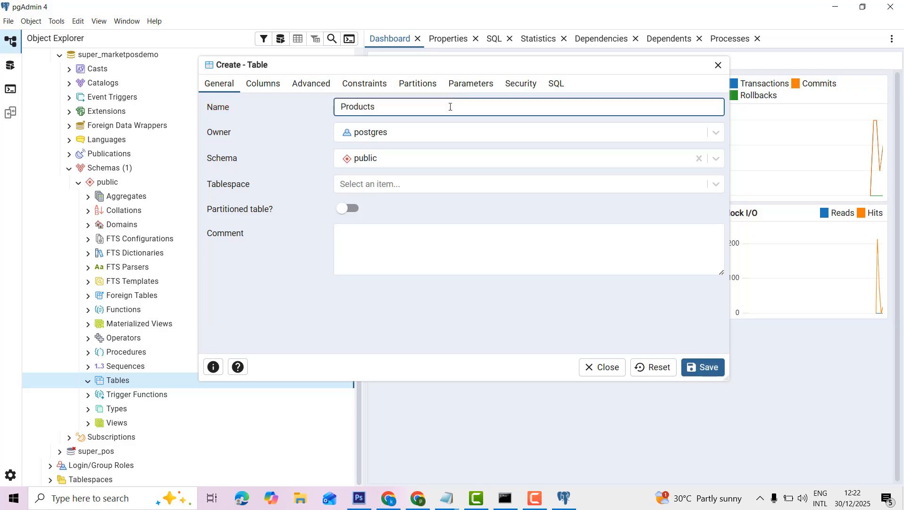
Add a column named id with data type integer to the Products table, and make it Not NULL and the primary key.
left_click(261, 85)
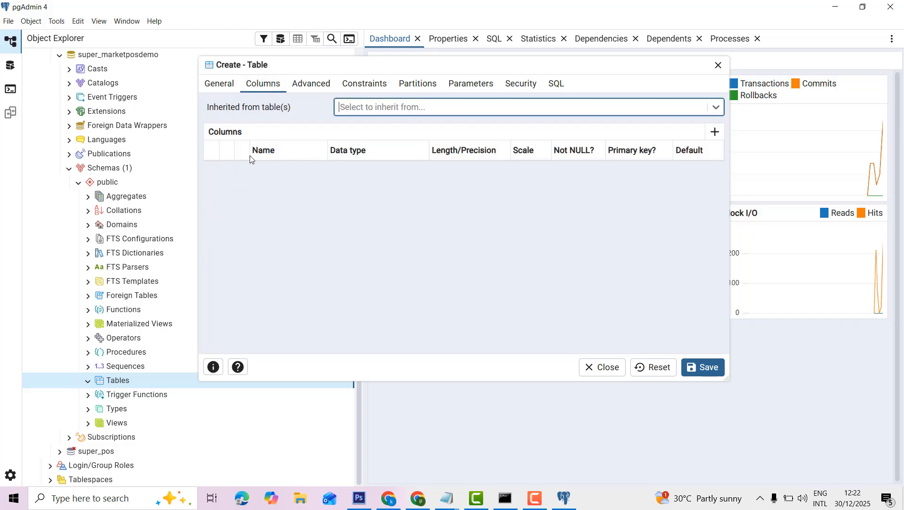
left_click(714, 136)
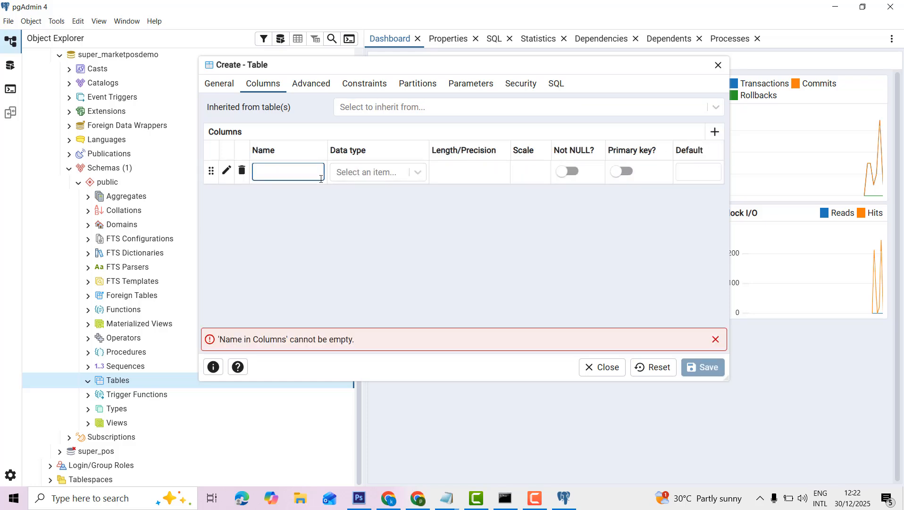
type("id")
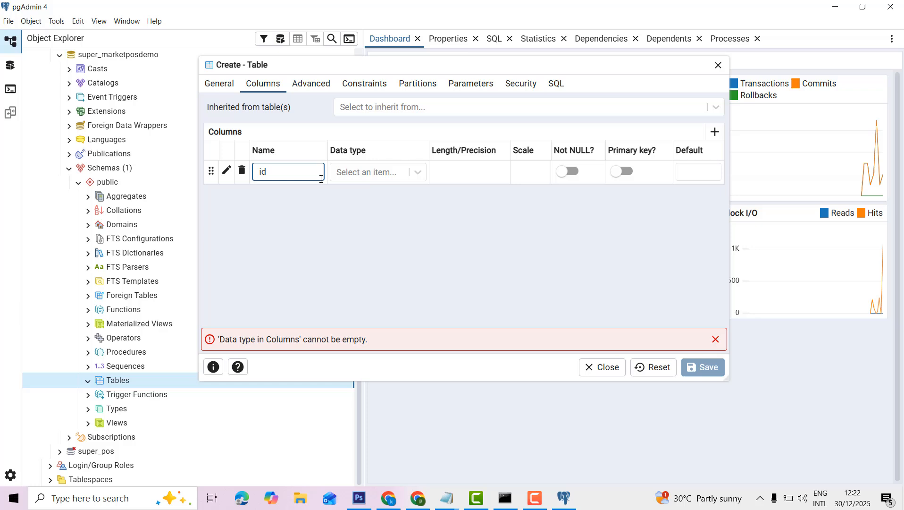
left_click(380, 176)
type("in")
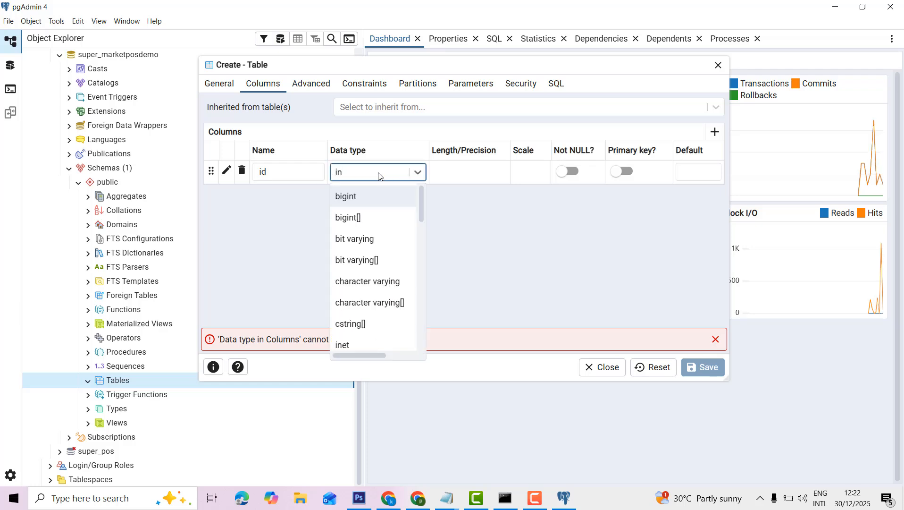
type("te")
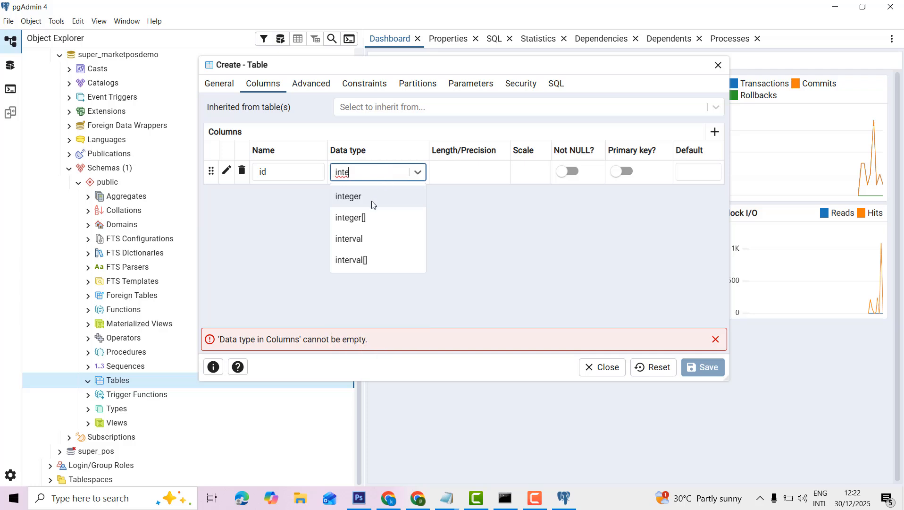
left_click(373, 200)
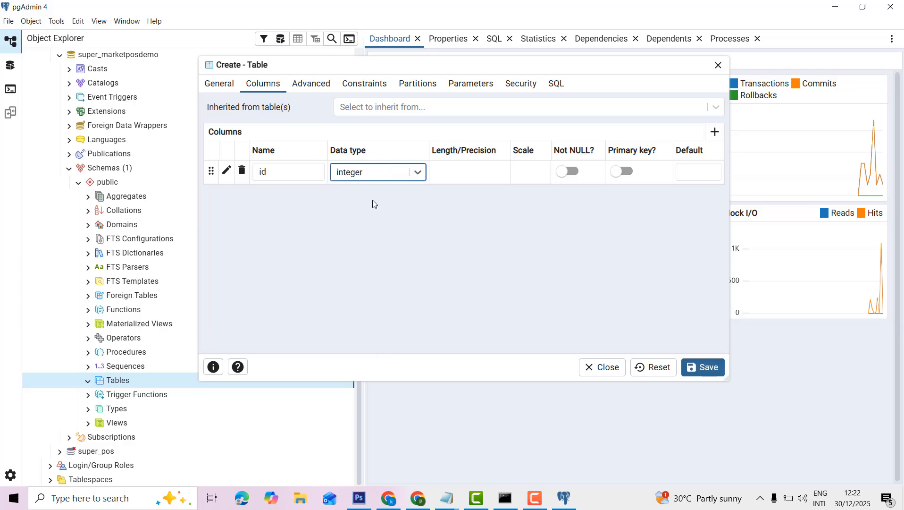
left_click(476, 176)
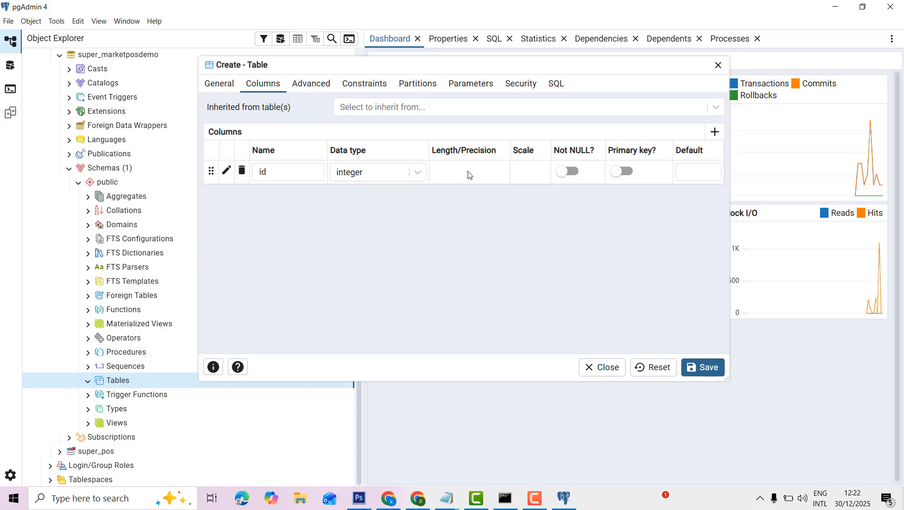
left_click(571, 171)
left_click(635, 172)
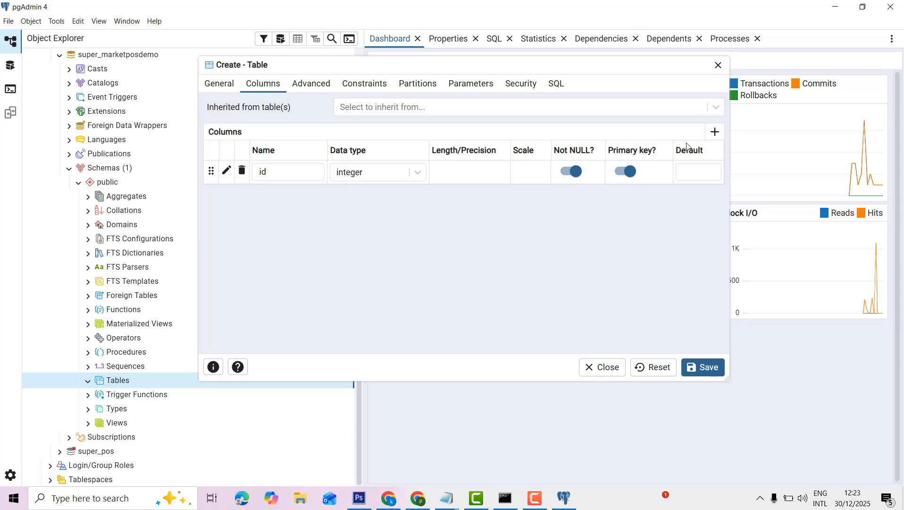
Add a second column named description with data type text to the Products table.
left_click(715, 133)
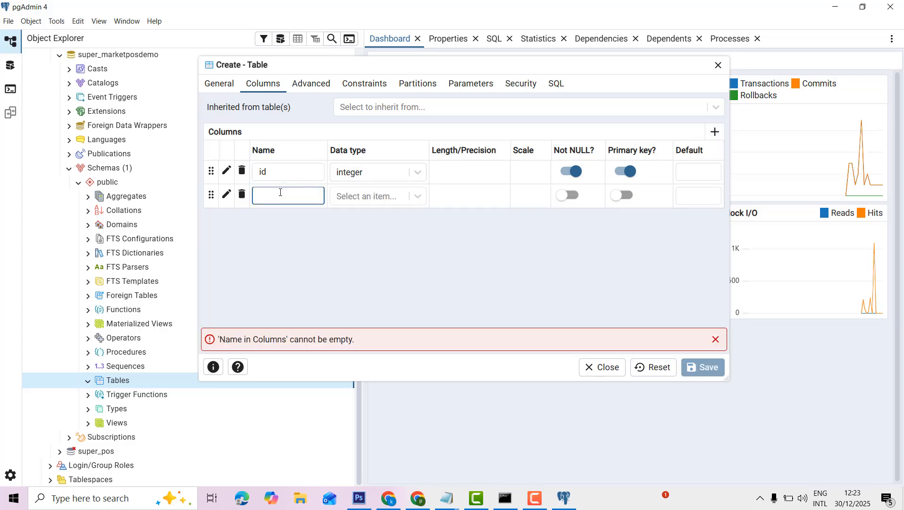
type("description")
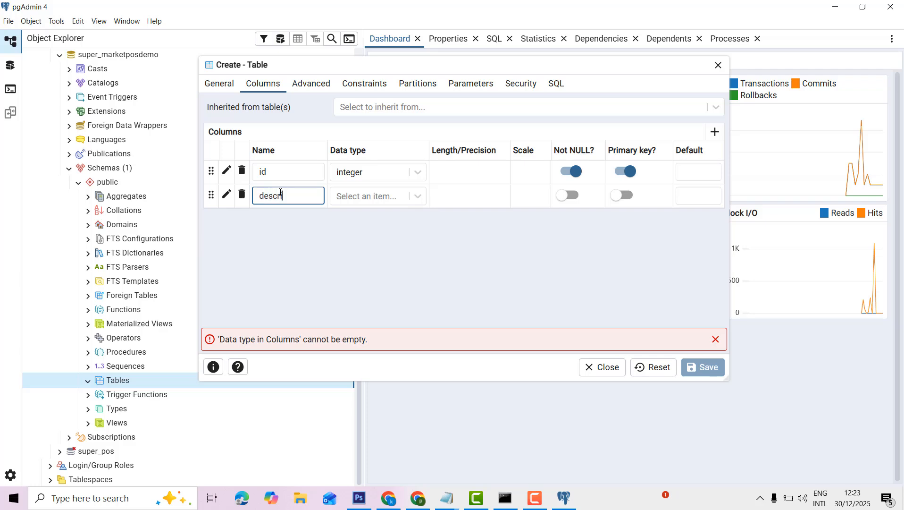
left_click(366, 199)
type("text")
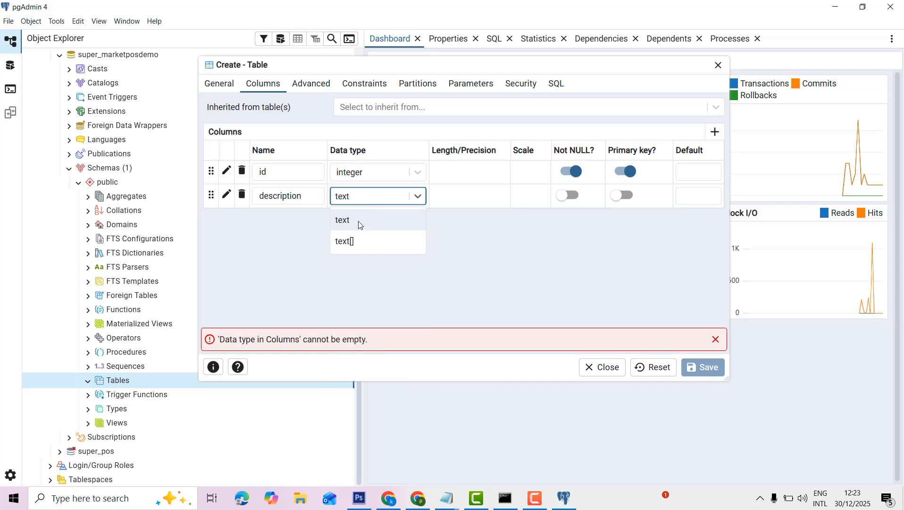
left_click(359, 222)
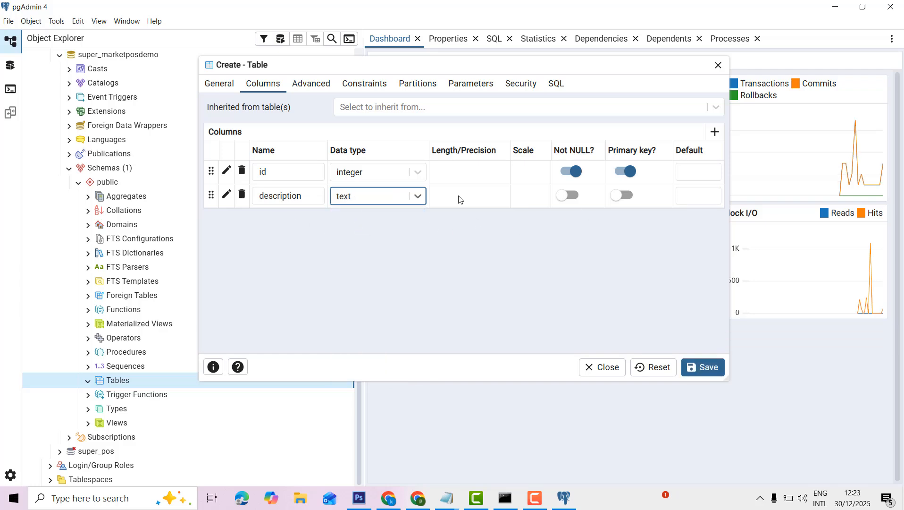
Add a third column named price to the Products table and open its data type choices.
left_click(715, 135)
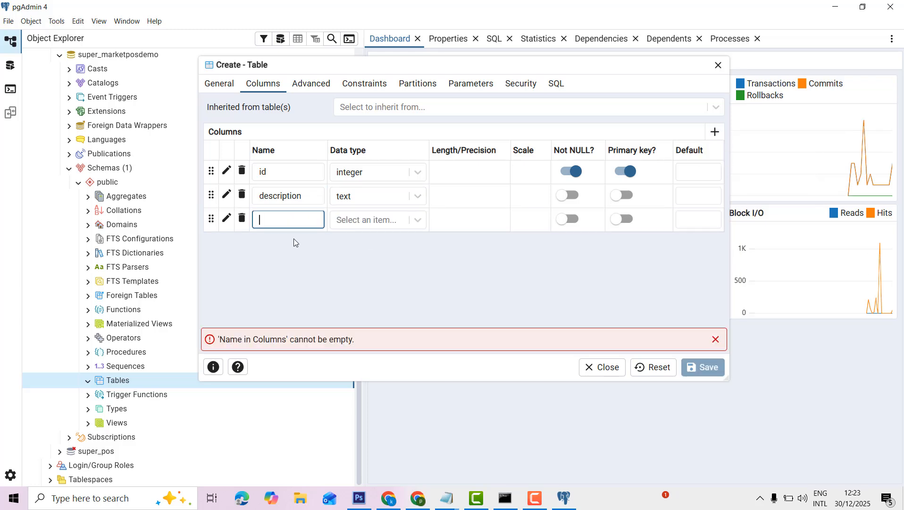
type("pric")
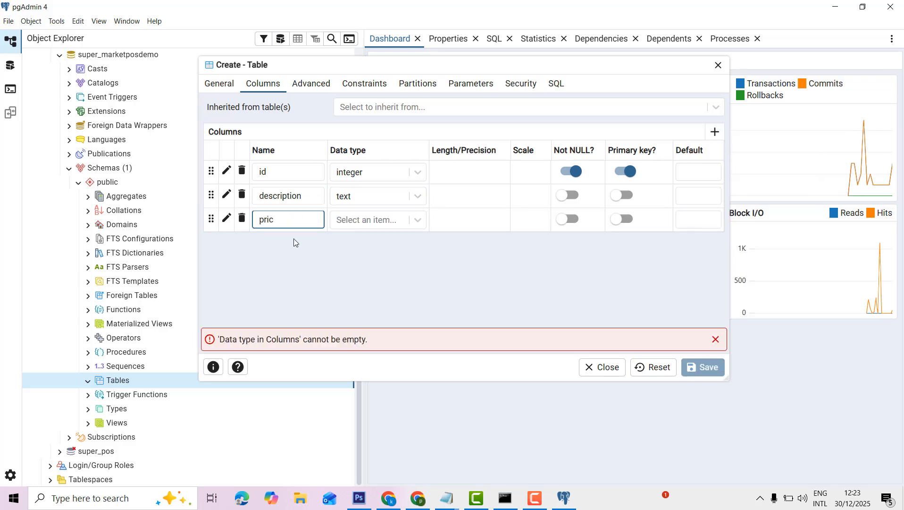
type("e")
left_click(371, 221)
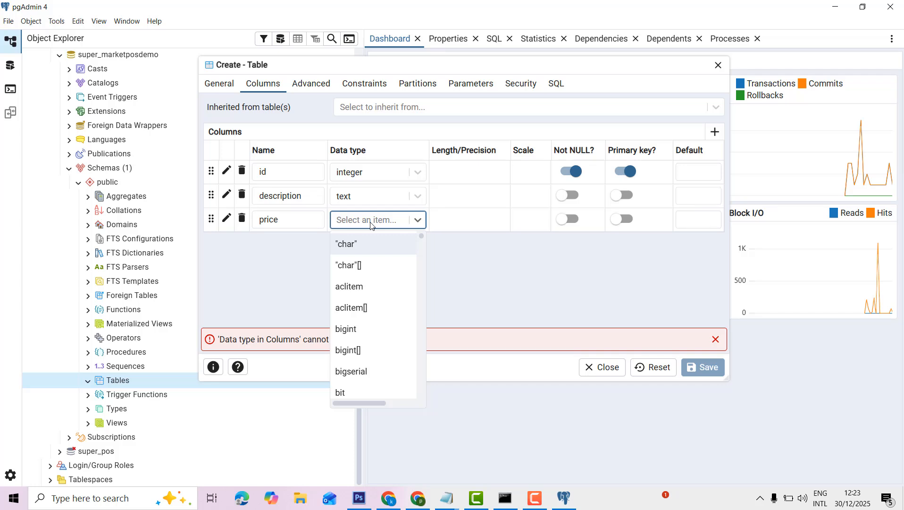
type("de")
key("BackSpace")
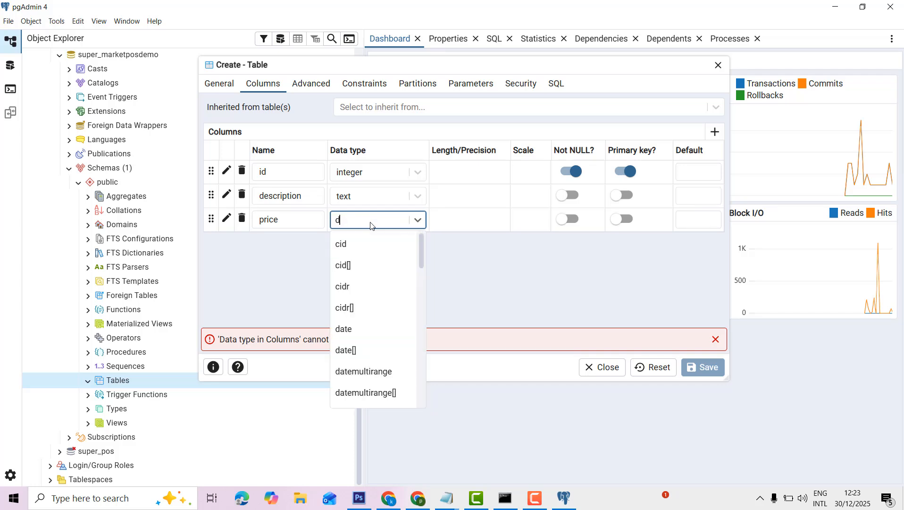
type("ic")
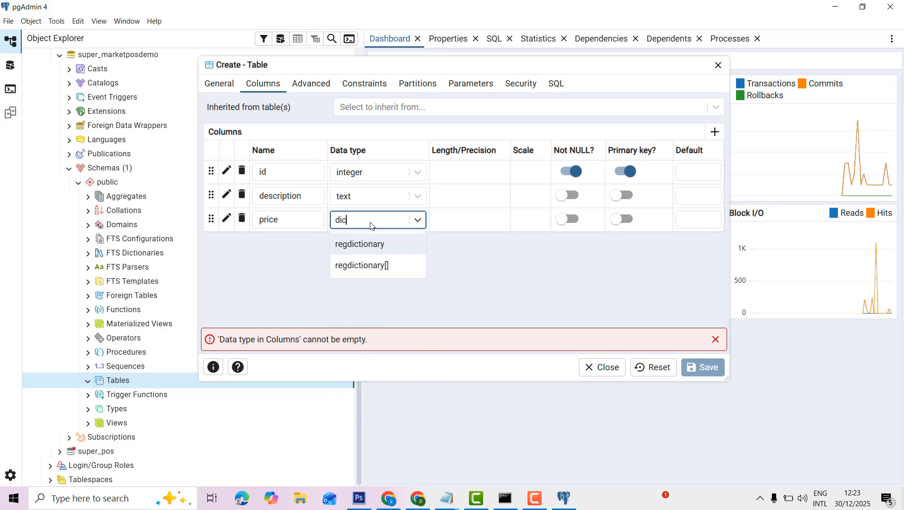
key("BackSpace")
key("BackSpace")
key("BackSpace")
type("de")
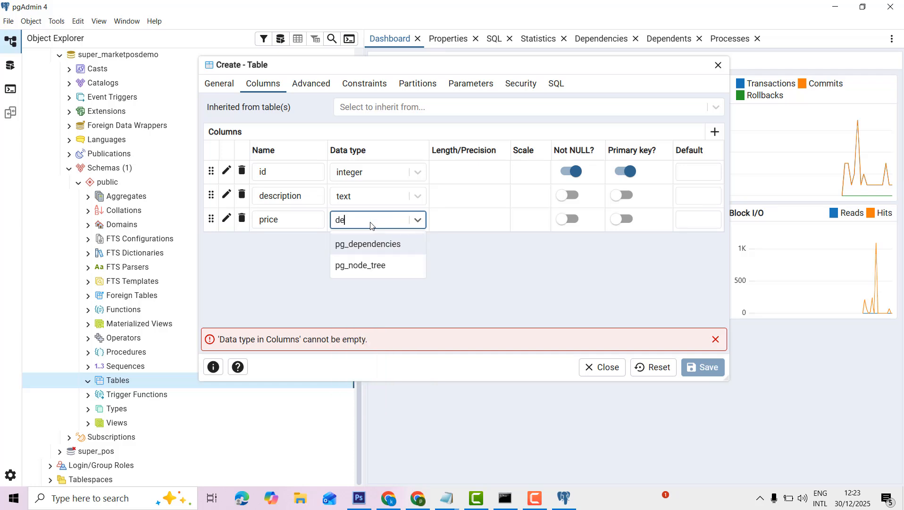
key("BackSpace")
key("BackSpace")
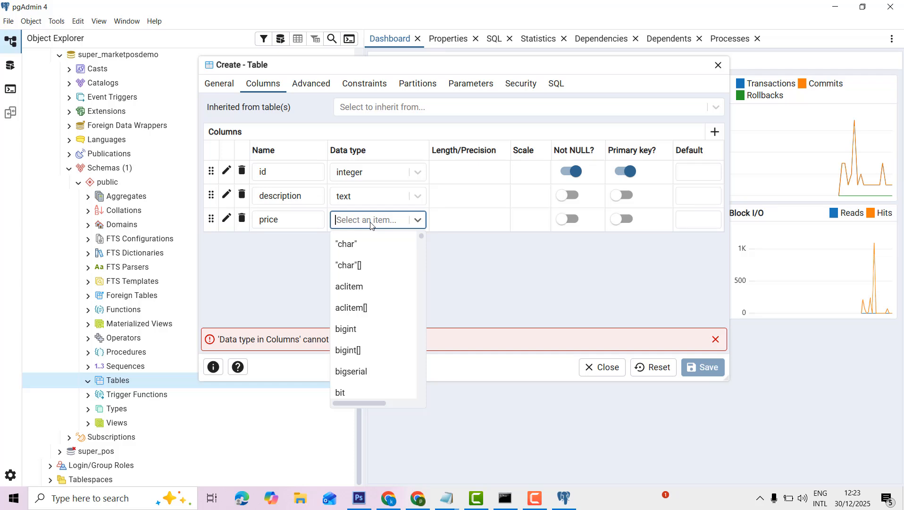
Set the price column's data type to integer and save the Products table.
type("in")
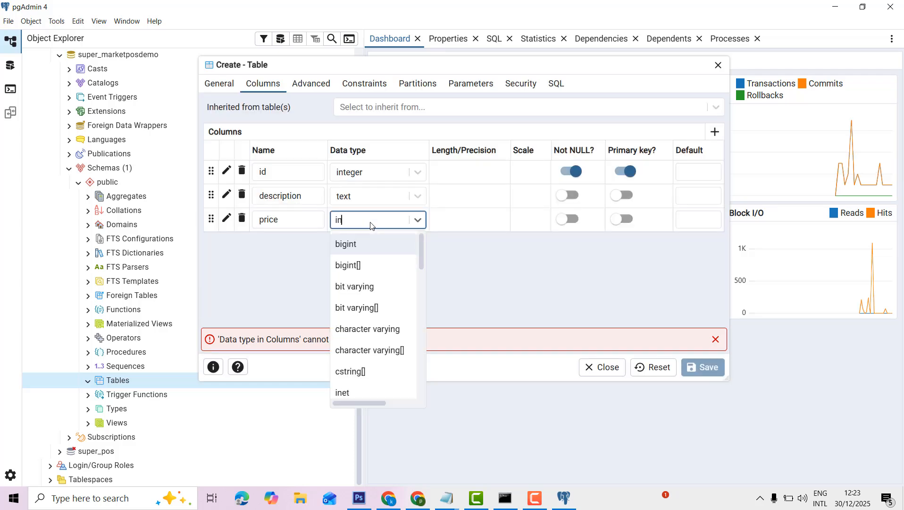
type("te")
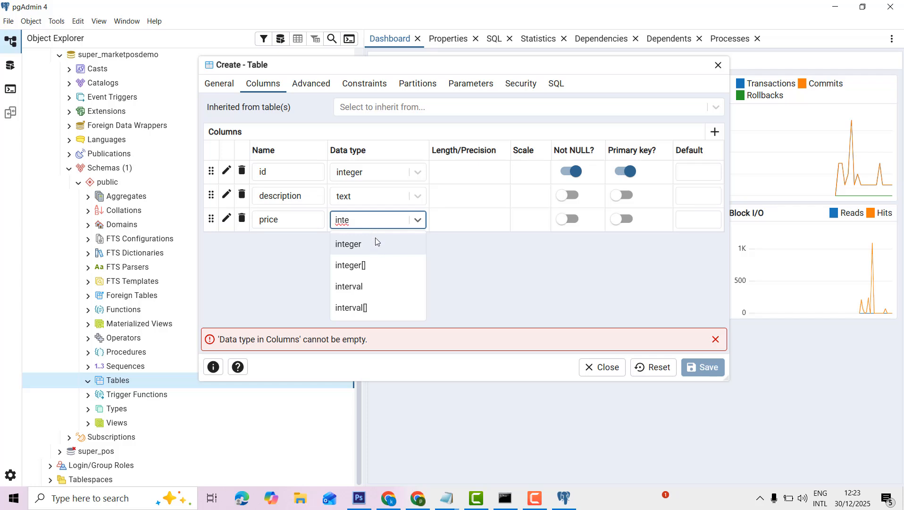
left_click(375, 245)
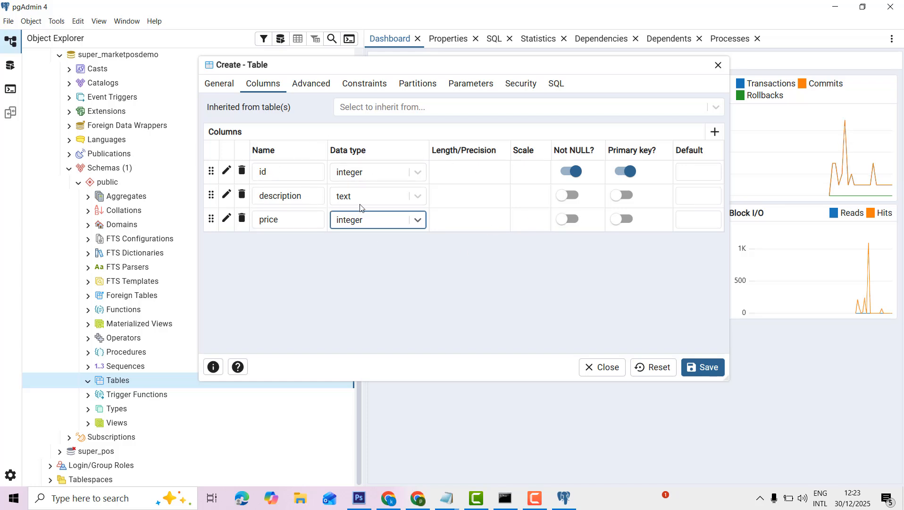
left_click(703, 368)
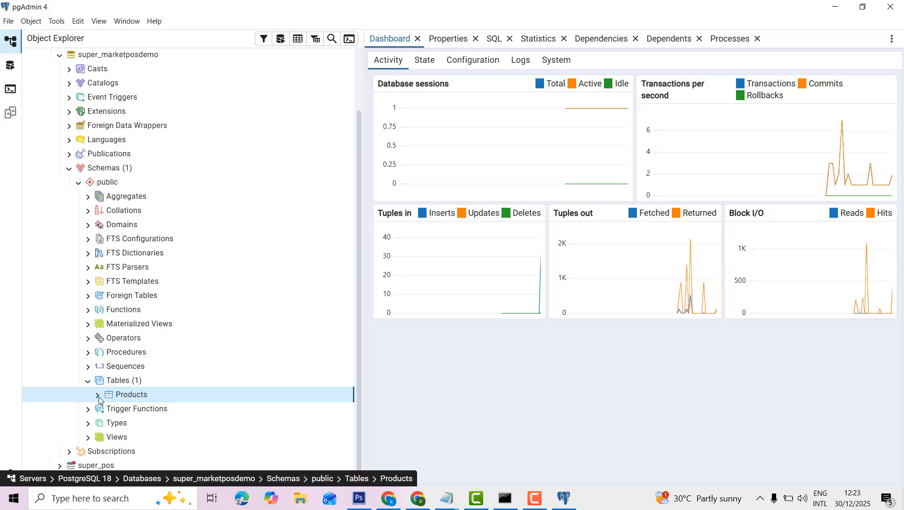
Expand the new Products table and its Columns node to check the created columns.
left_click(97, 395)
scroll(168, 397, "down", 2)
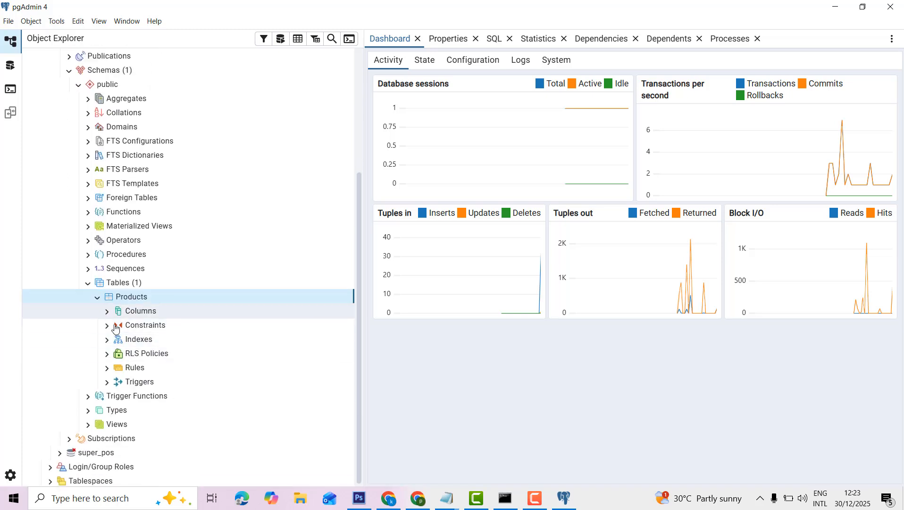
left_click(106, 311)
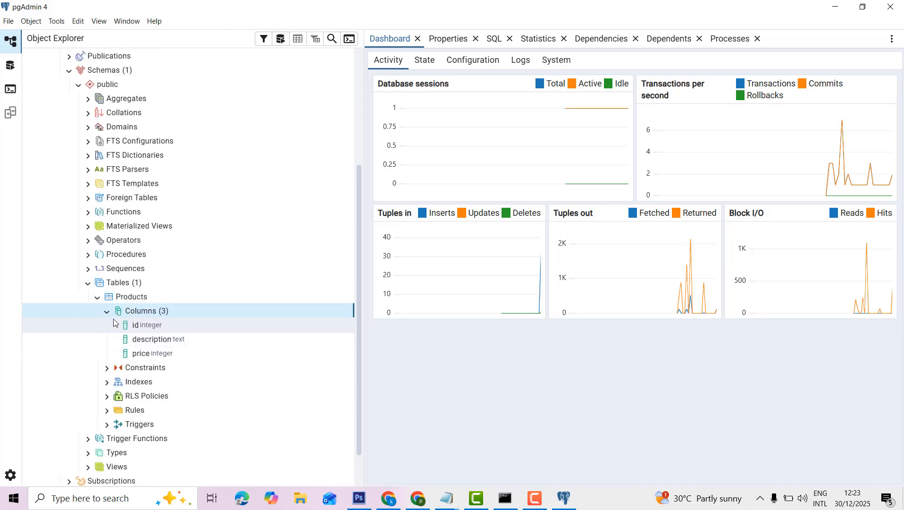
Collapse the Products table's Columns node and refresh it.
double_click(147, 314)
right_click(146, 315)
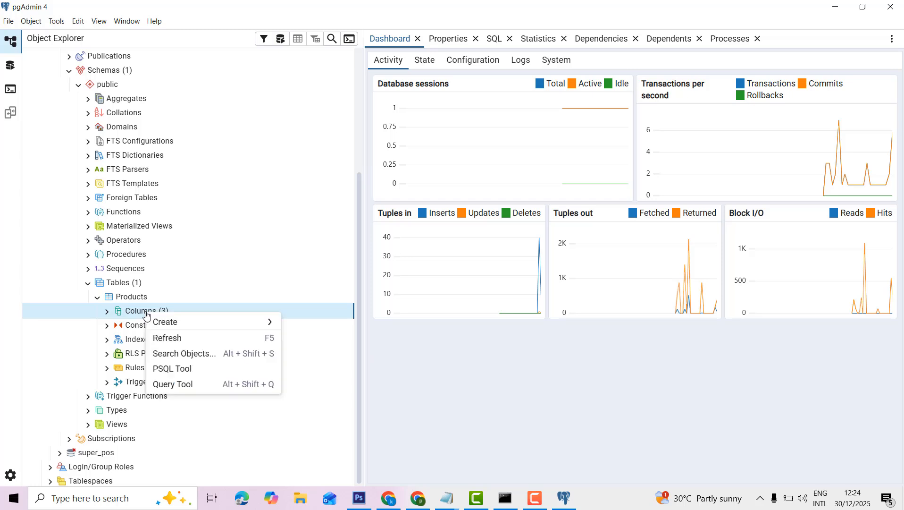
left_click(182, 338)
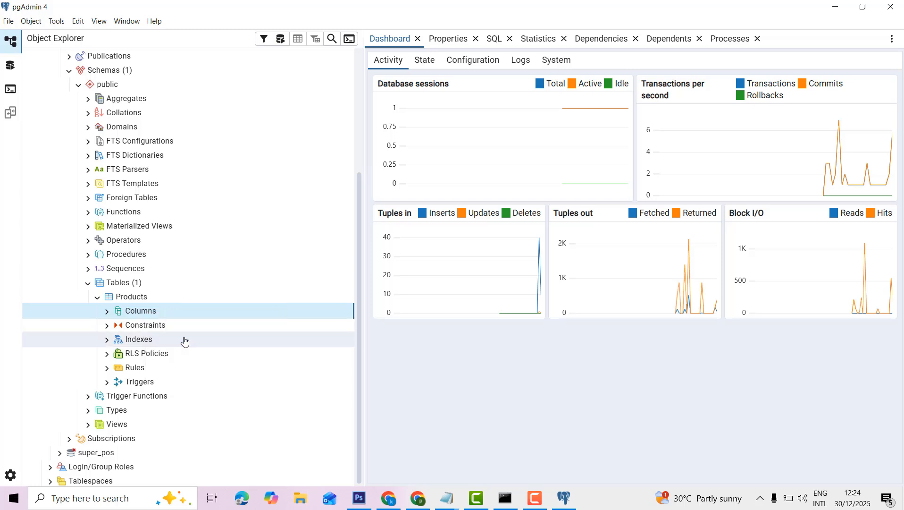